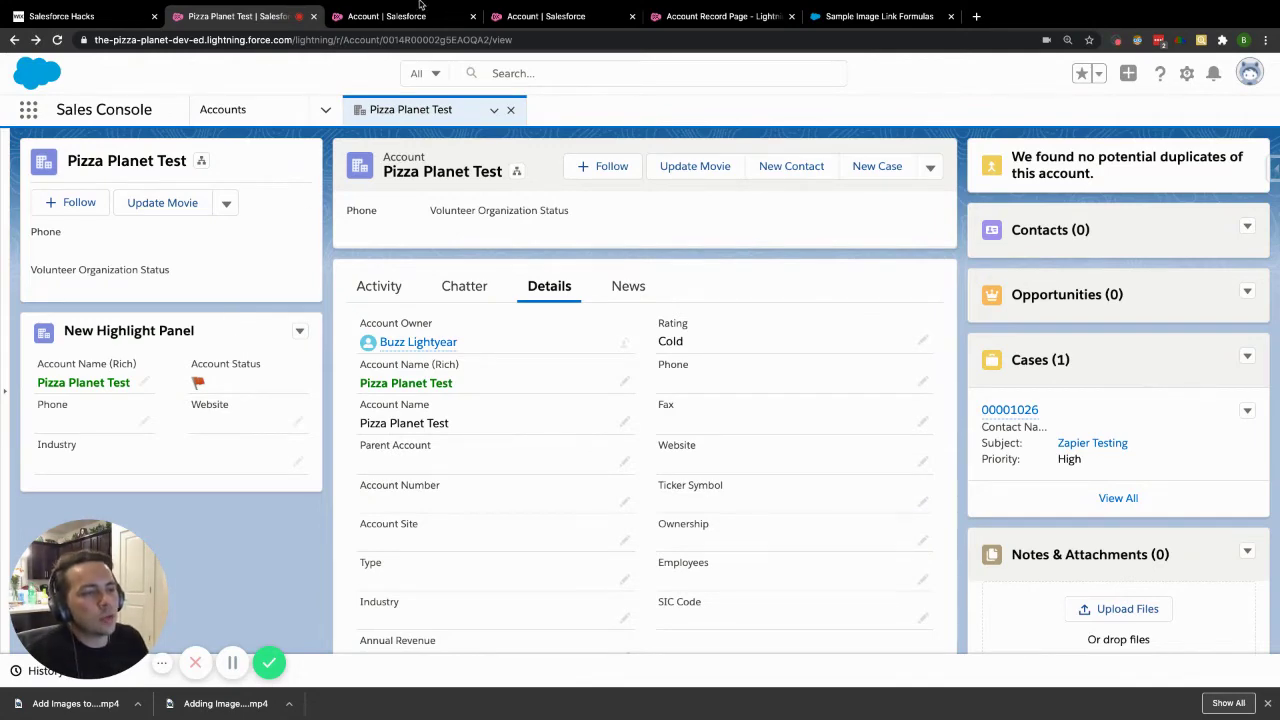
Switch to the browser tab showing the Account object's Buttons, Links, and Actions list.
{"action": "left_click", "coordinate": [403, 18]}
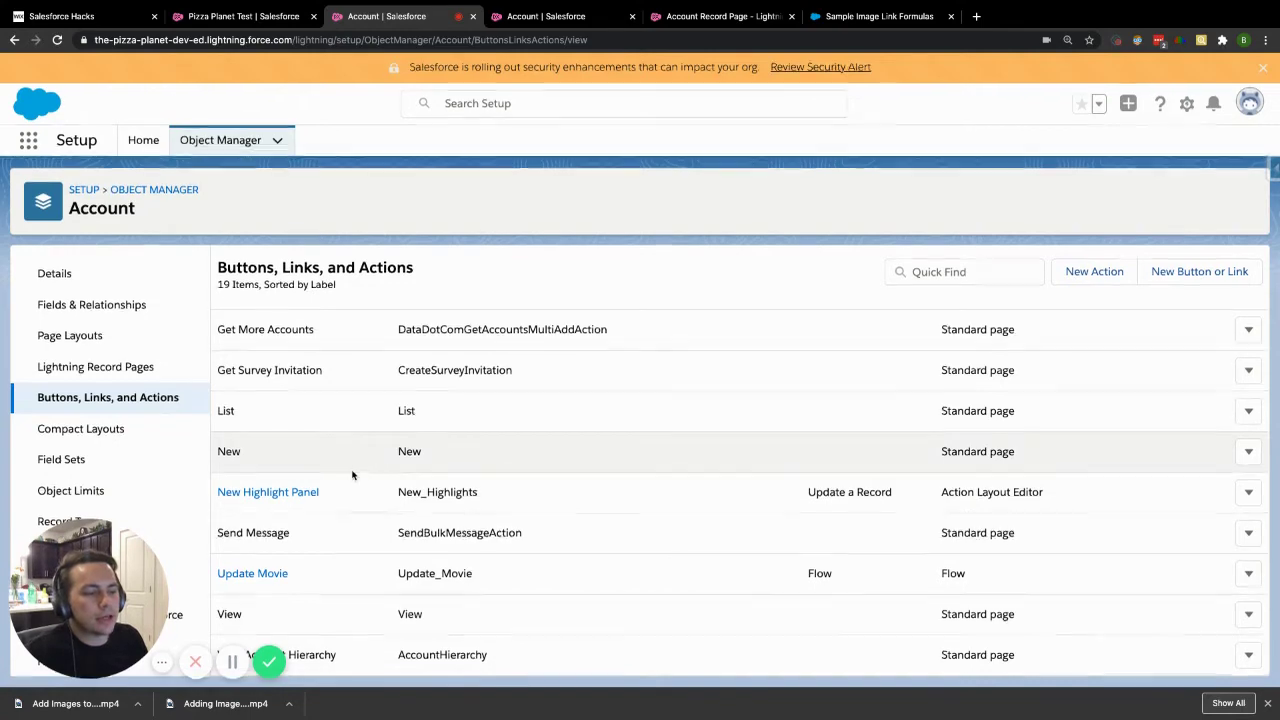
Bring up the Edit Account Action page for New Highlight Panel (Update a Record, New_Highlights).
{"action": "left_click", "coordinate": [1192, 272]}
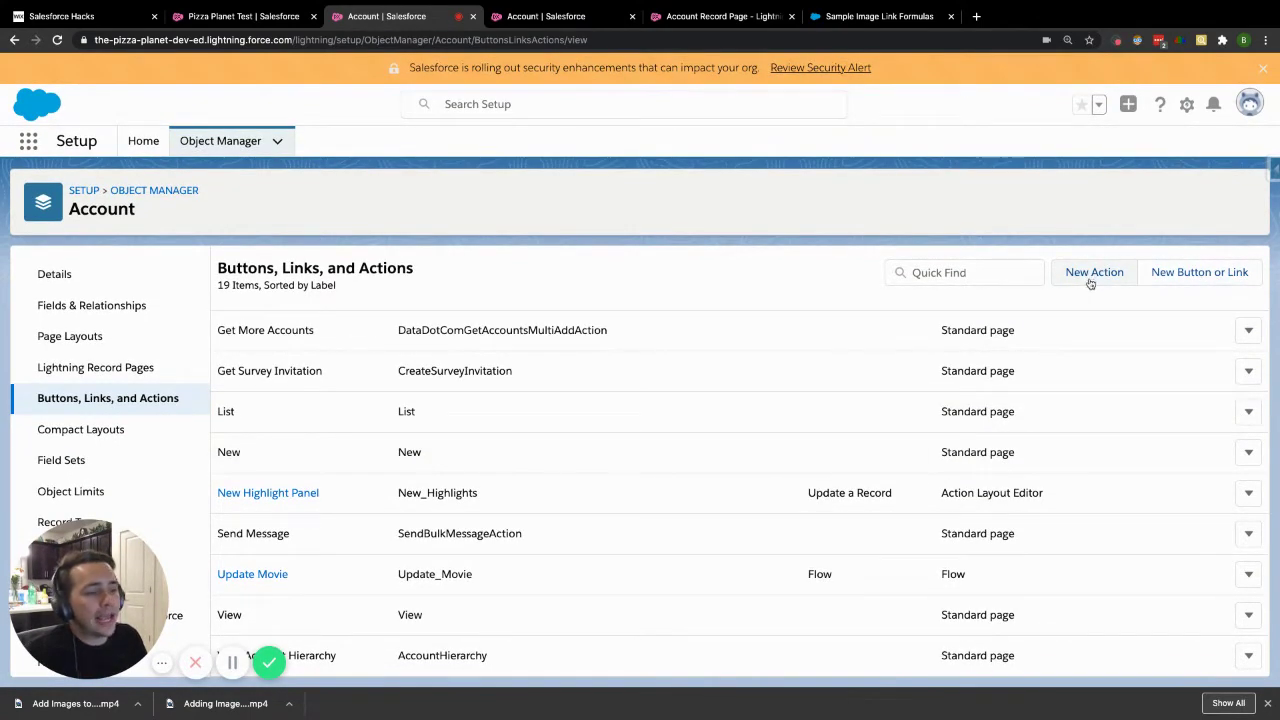
{"action": "left_click", "coordinate": [566, 18]}
{"action": "left_click_drag", "start_coordinate": [403, 281], "coordinate": [221, 280]}
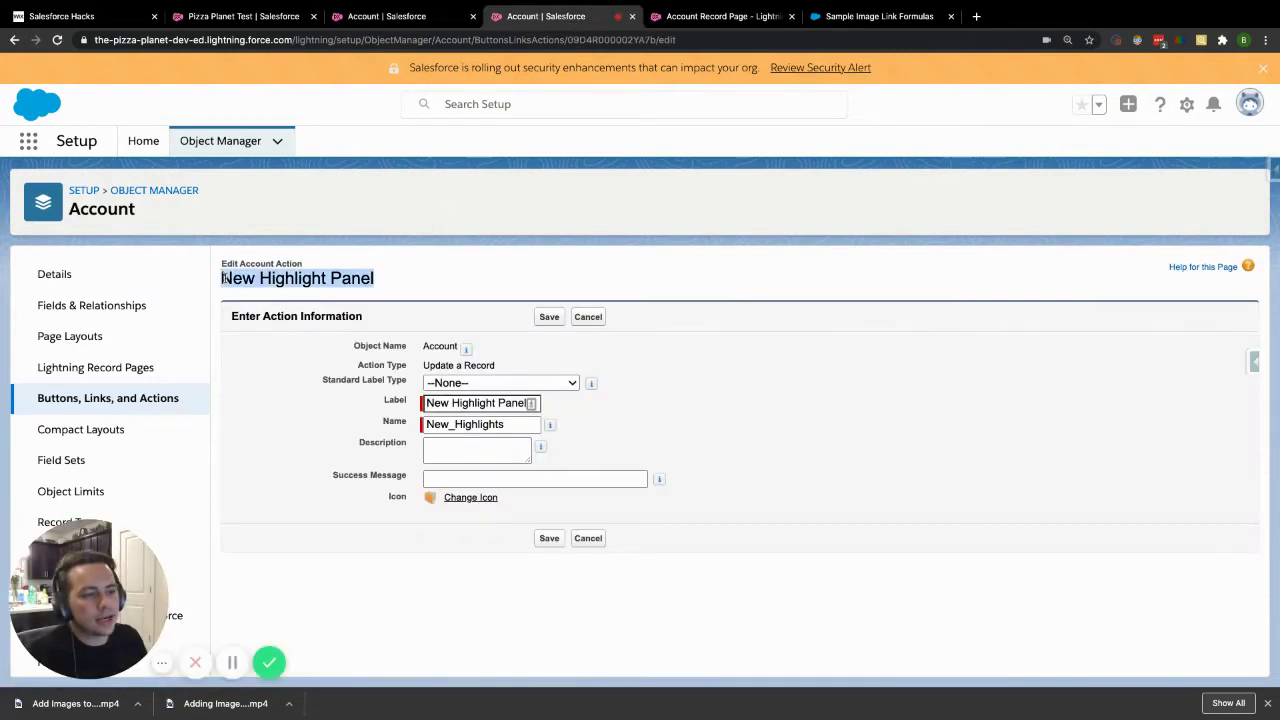
Review the Update a Record action type, then save New Highlight Panel without changes.
{"action": "left_click", "coordinate": [441, 296]}
{"action": "left_click_drag", "start_coordinate": [496, 366], "coordinate": [424, 366]}
{"action": "left_click", "coordinate": [481, 276]}
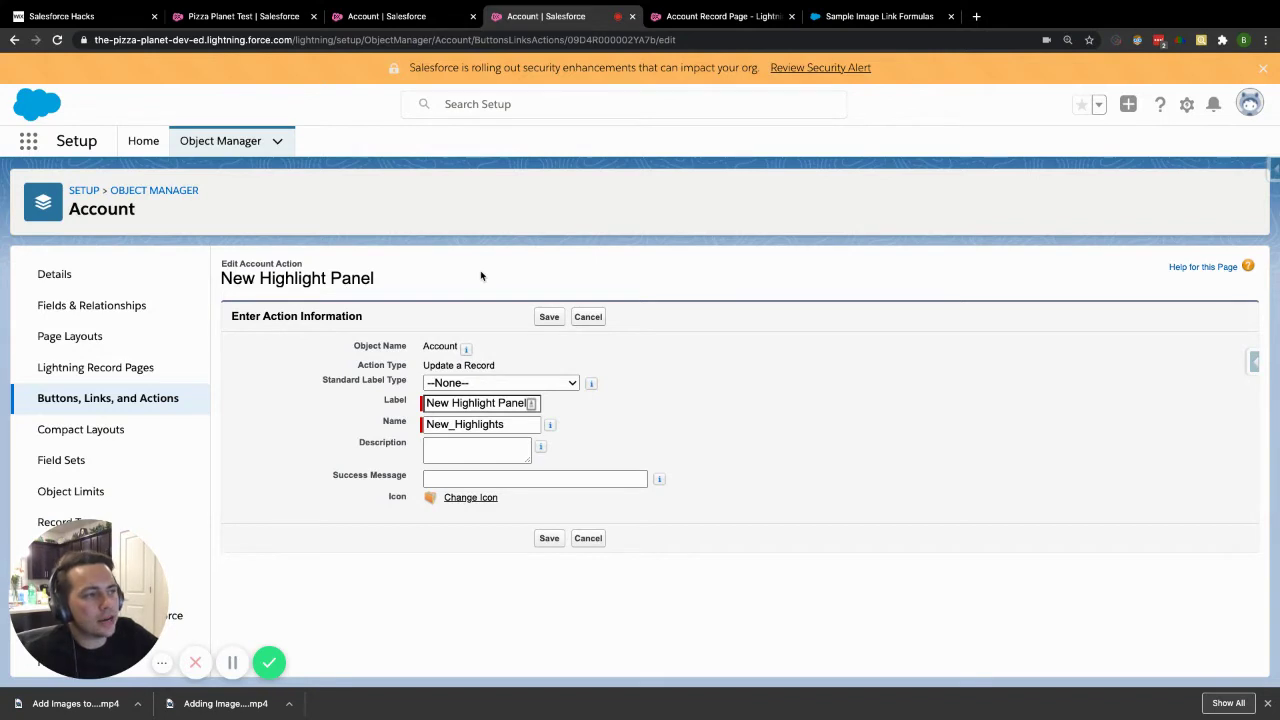
{"action": "left_click_drag", "start_coordinate": [498, 366], "coordinate": [421, 367]}
{"action": "left_click", "coordinate": [499, 266]}
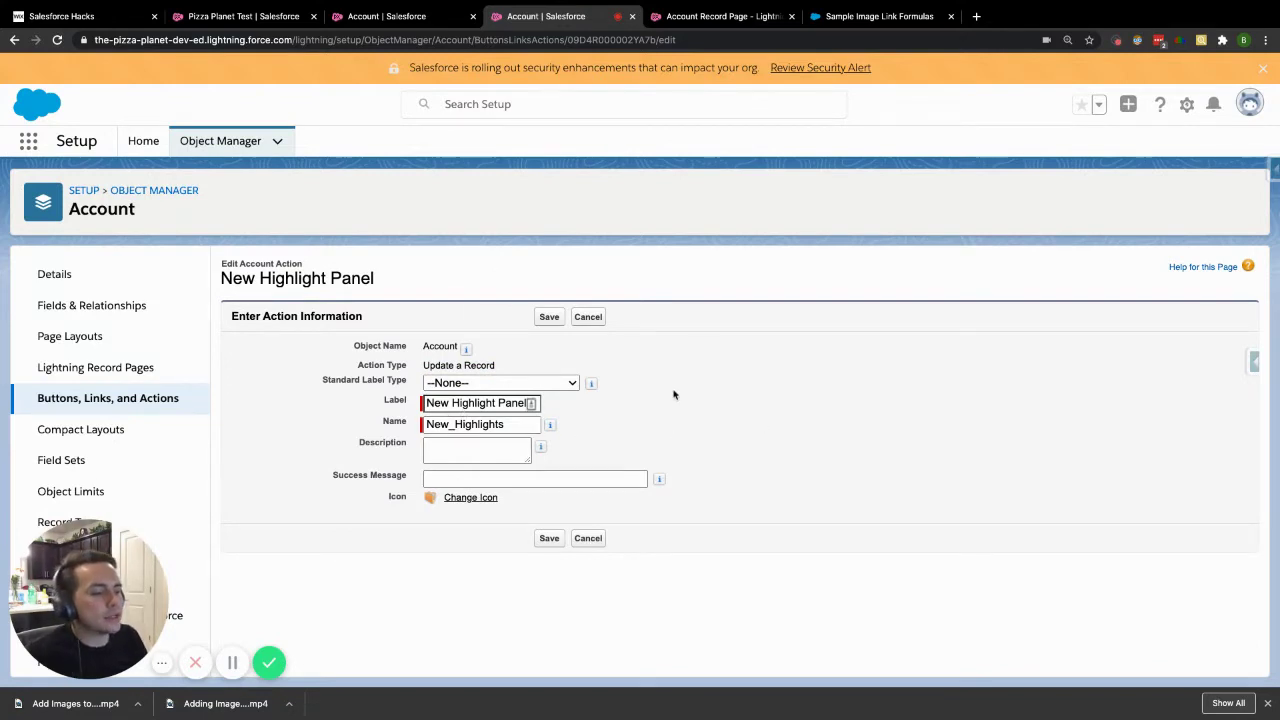
{"action": "left_click", "coordinate": [549, 318]}
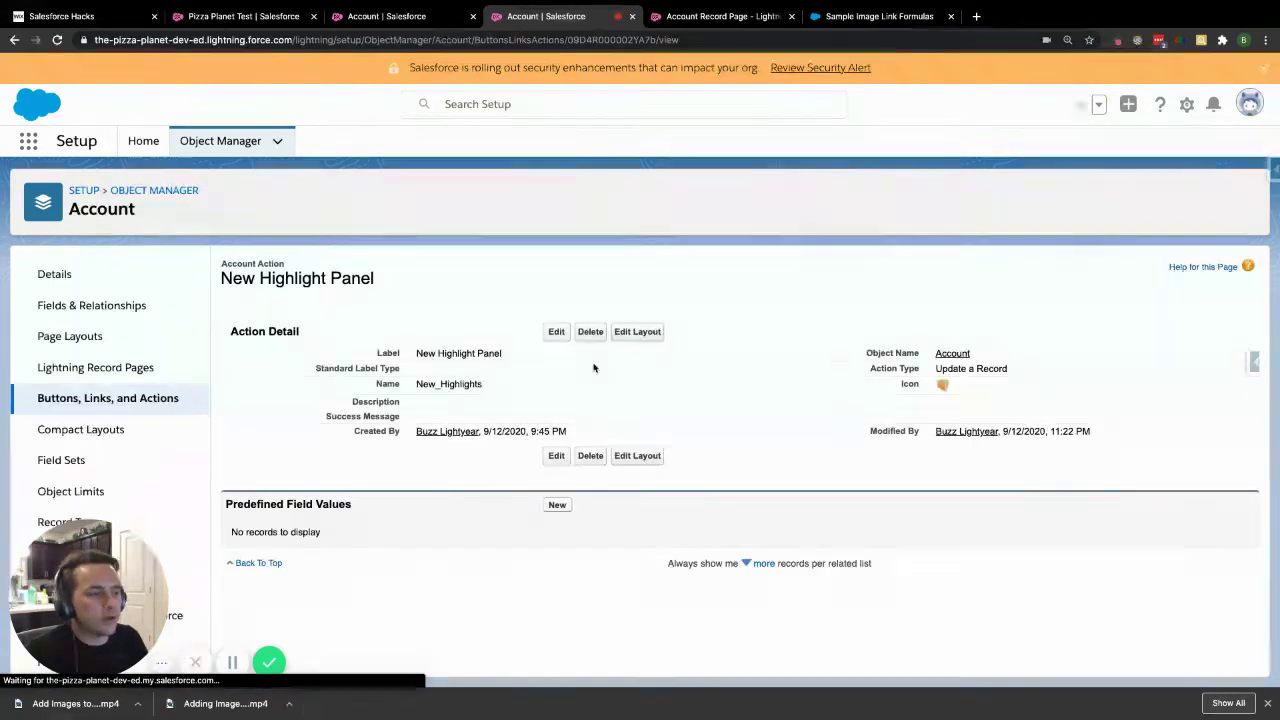
Save the action's field layout, accepting the missing Account Name warning, then switch to Lightning App Builder.
{"action": "left_click", "coordinate": [638, 332]}
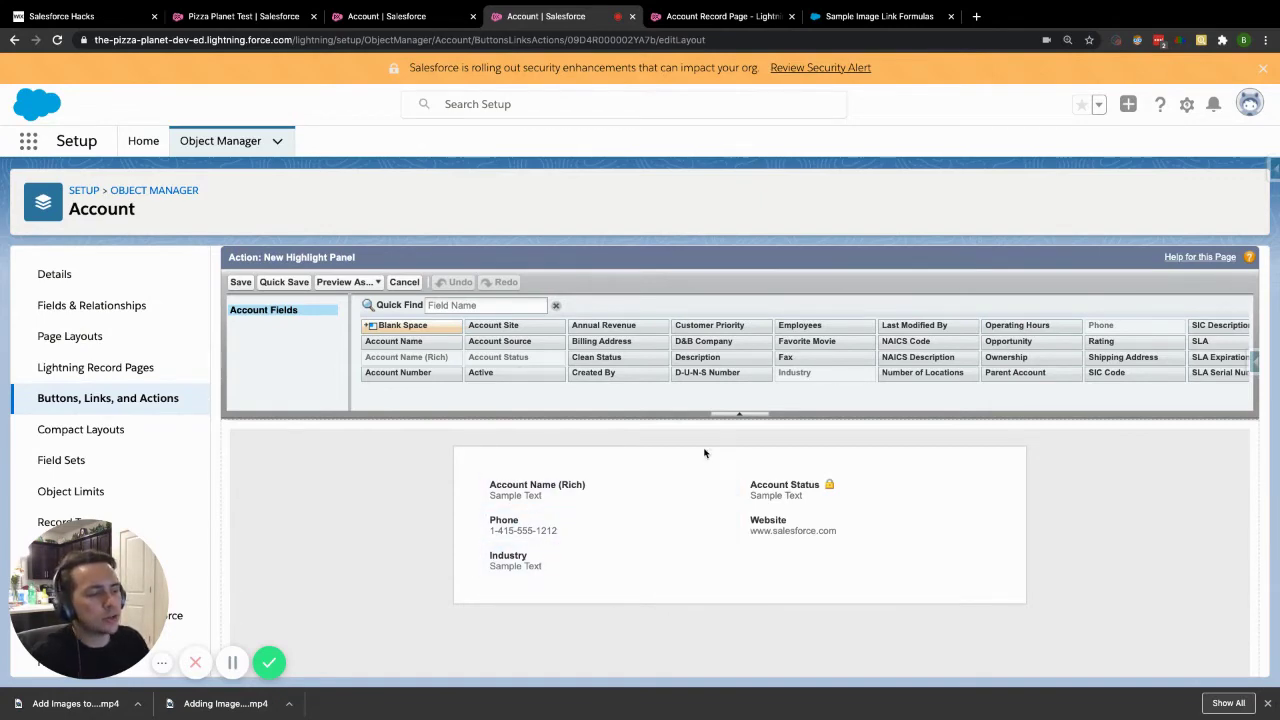
{"action": "left_click", "coordinate": [242, 284]}
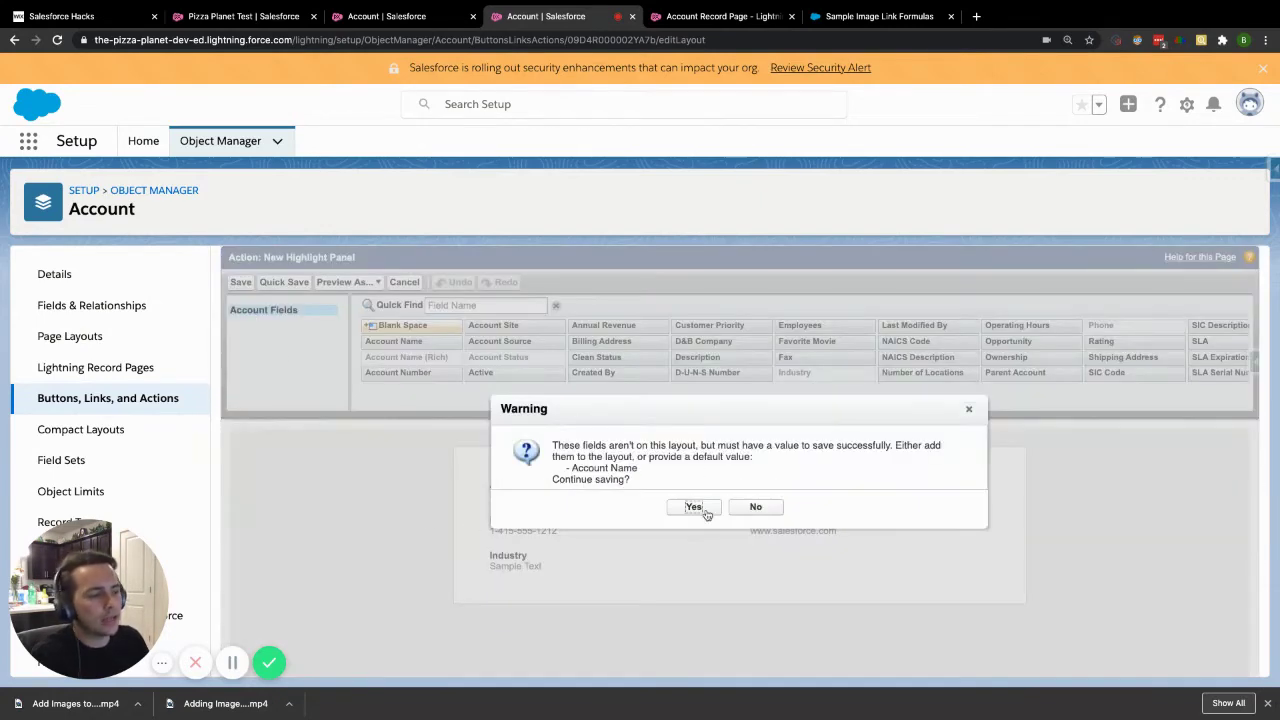
{"action": "left_click", "coordinate": [706, 509]}
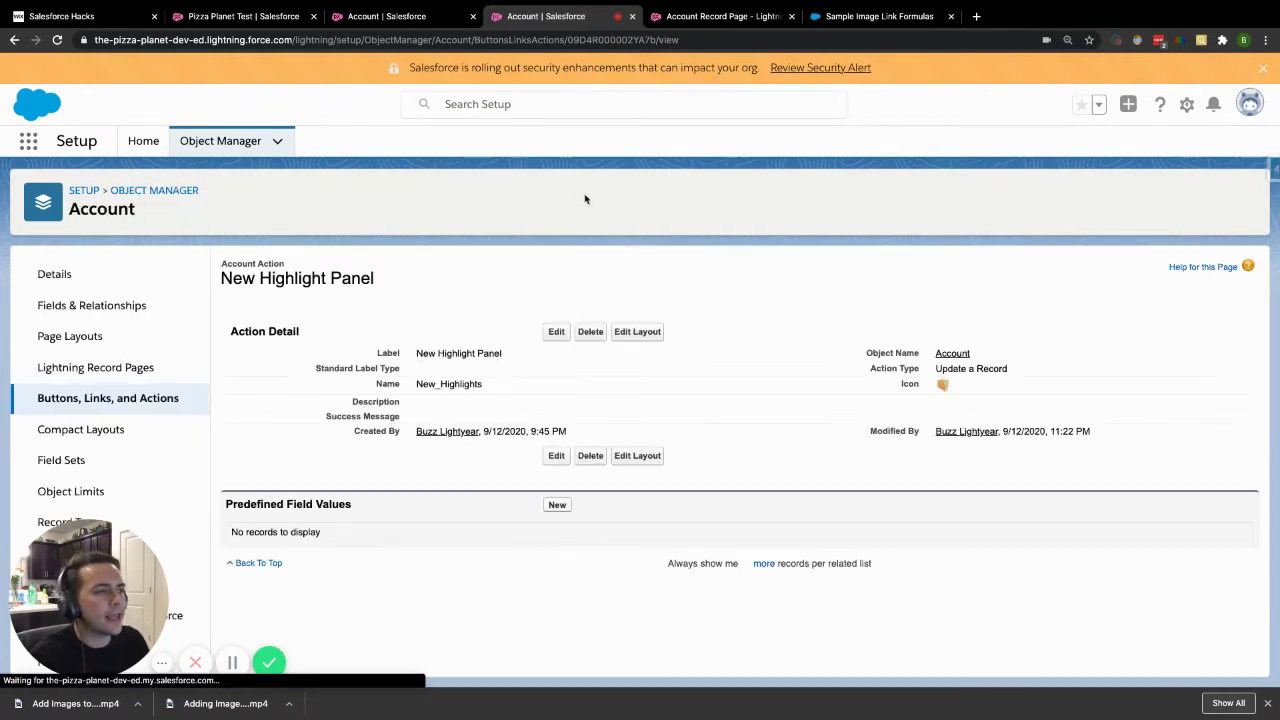
{"action": "left_click", "coordinate": [722, 16]}
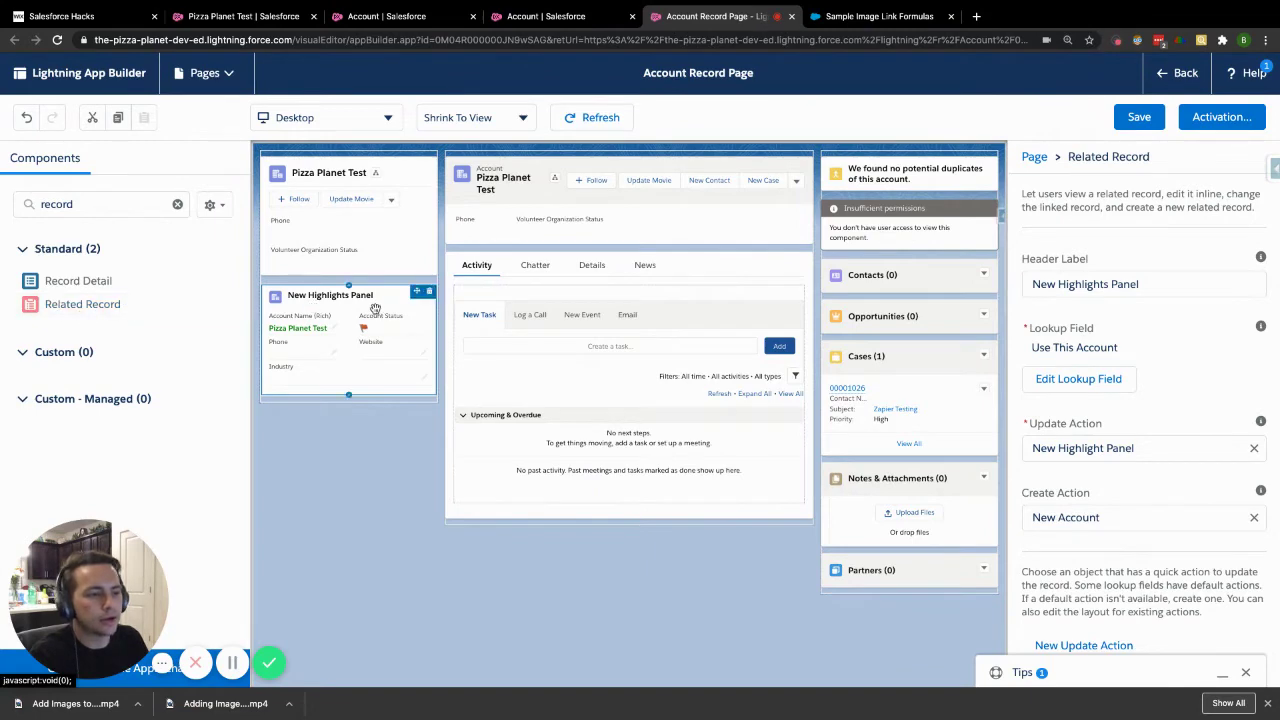
Select the New Highlights Panel component and keep its header label as 'New Highlights Panel'.
{"action": "left_click_drag", "start_coordinate": [70, 308], "coordinate": [150, 306]}
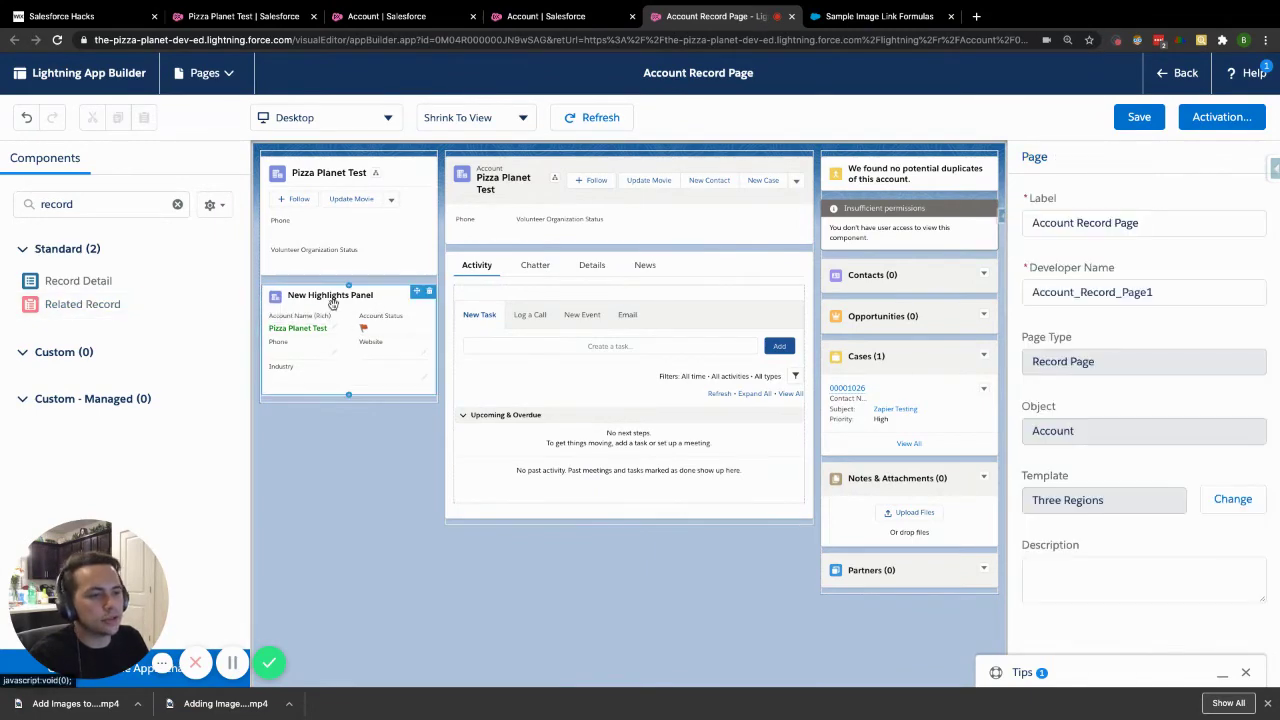
{"action": "left_click", "coordinate": [388, 303]}
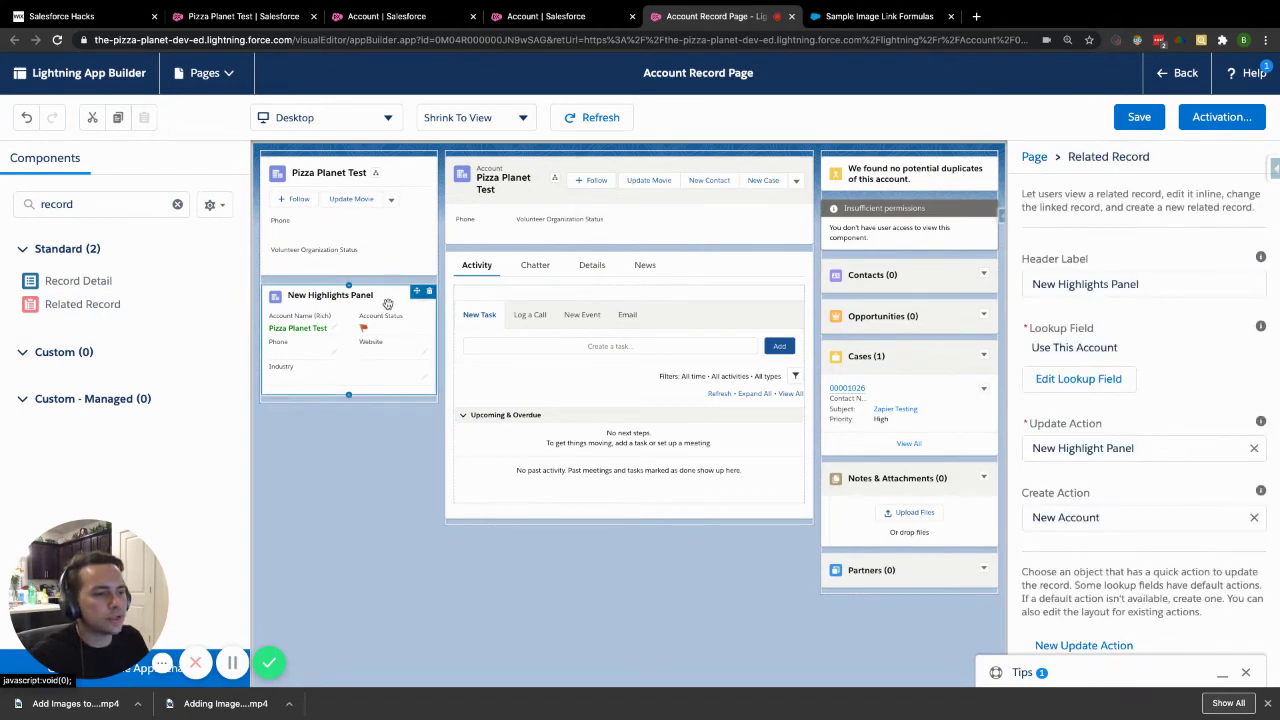
{"action": "left_click", "coordinate": [1155, 283]}
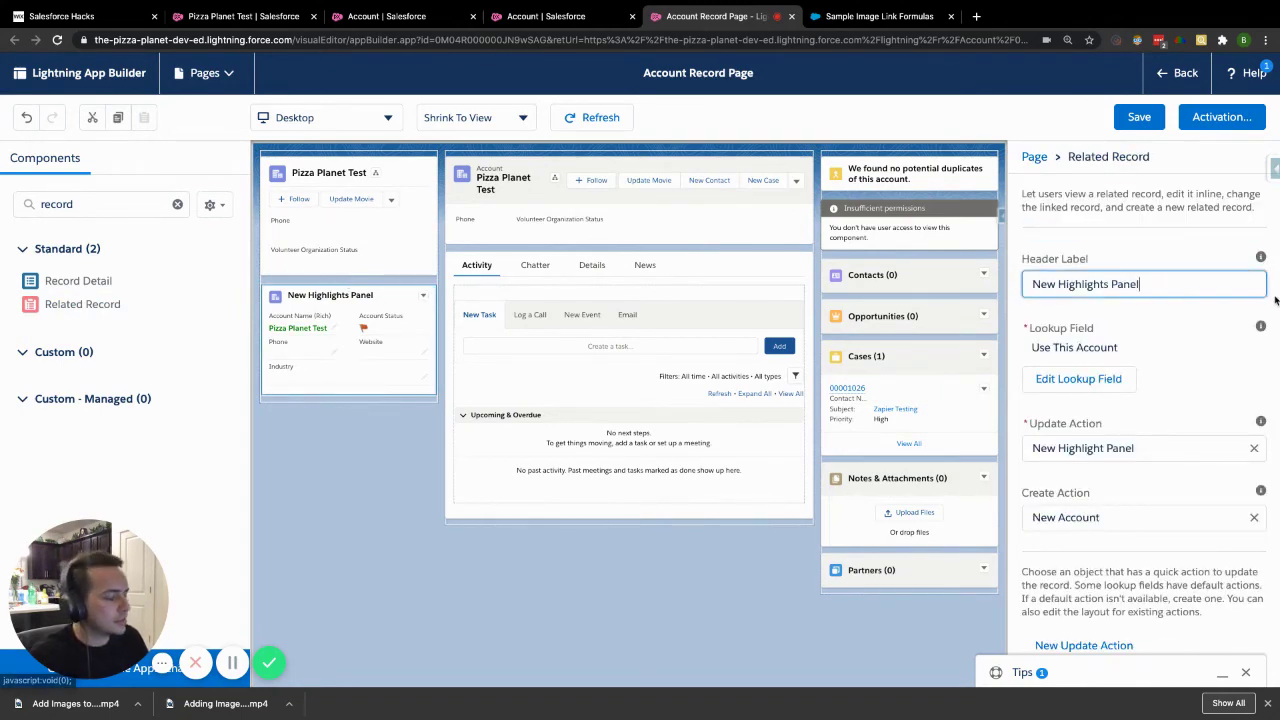
{"action": "triple_click", "coordinate": [1149, 283]}
{"action": "key", "text": "BackSpace"}
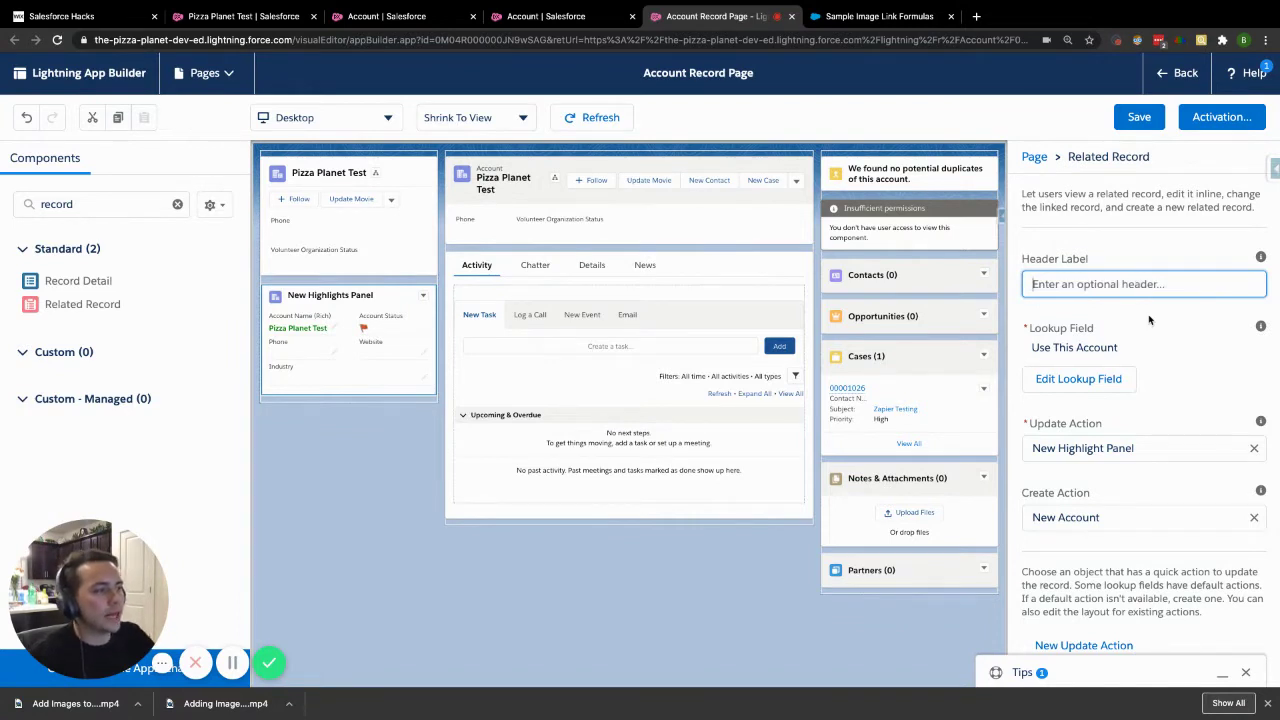
{"action": "key", "text": "ctrl+z"}
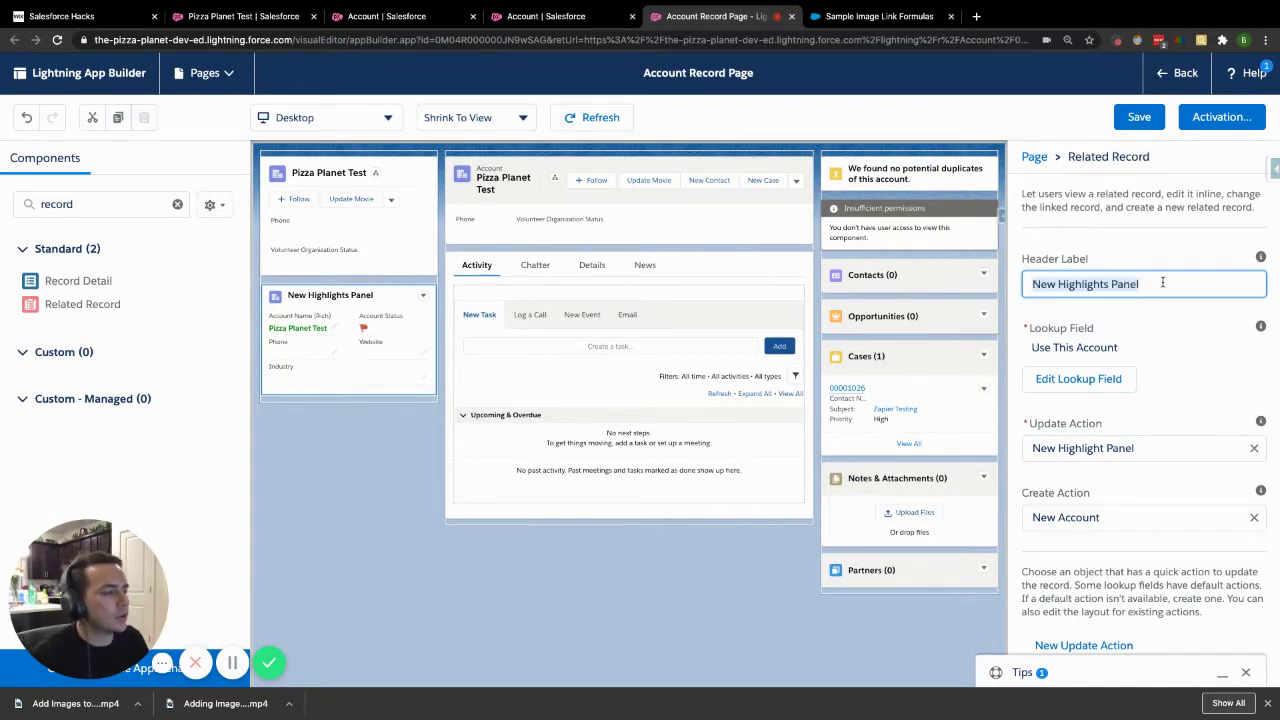
{"action": "left_click", "coordinate": [1149, 285]}
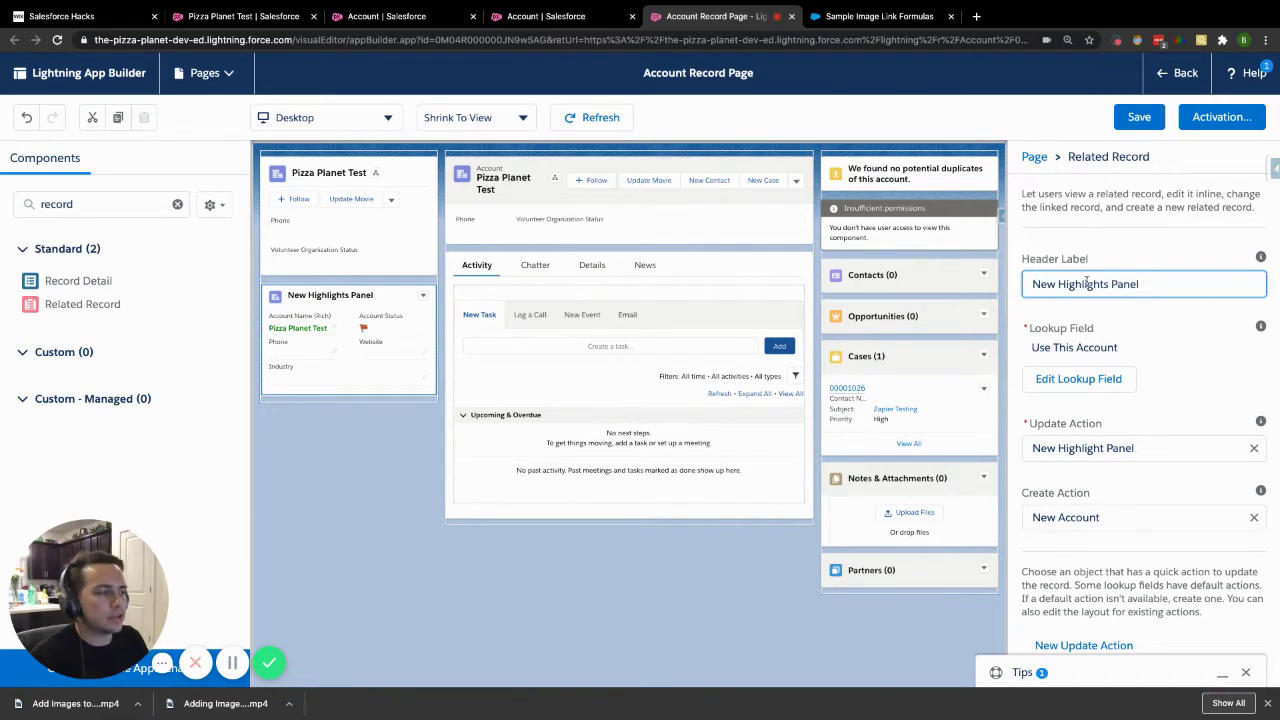
{"action": "left_click", "coordinate": [1152, 320]}
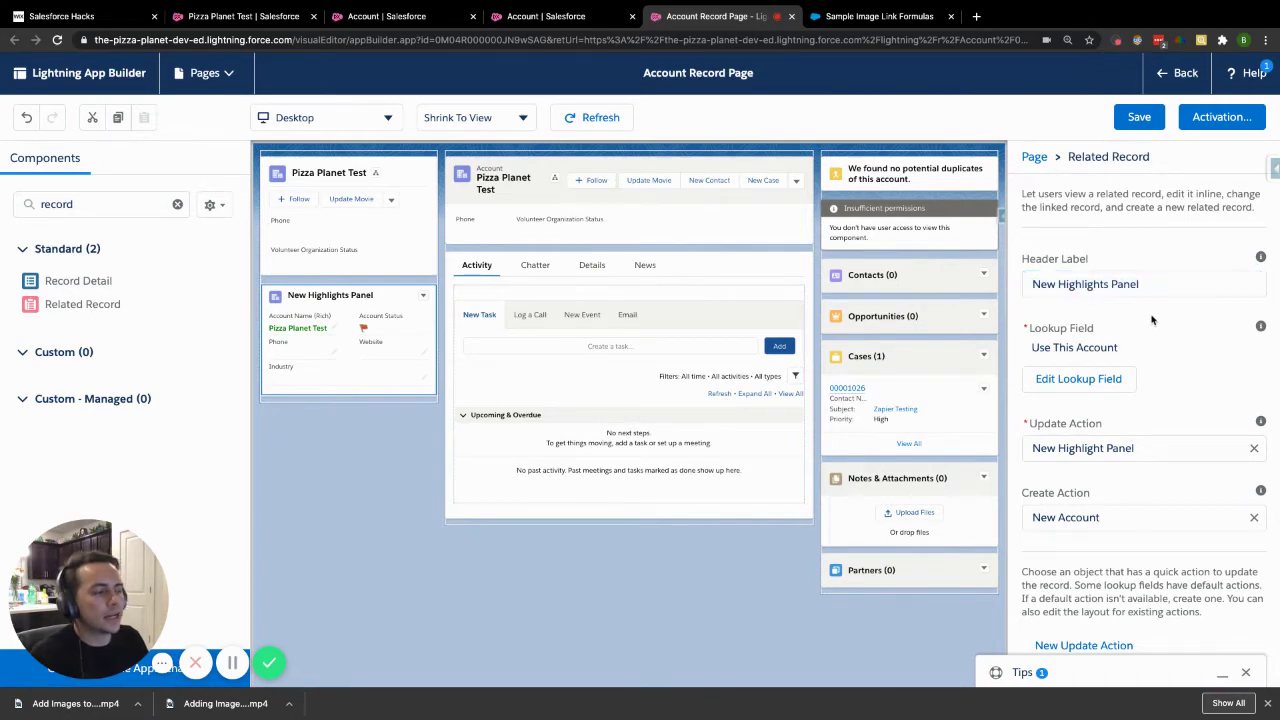
{"action": "left_click", "coordinate": [1156, 285]}
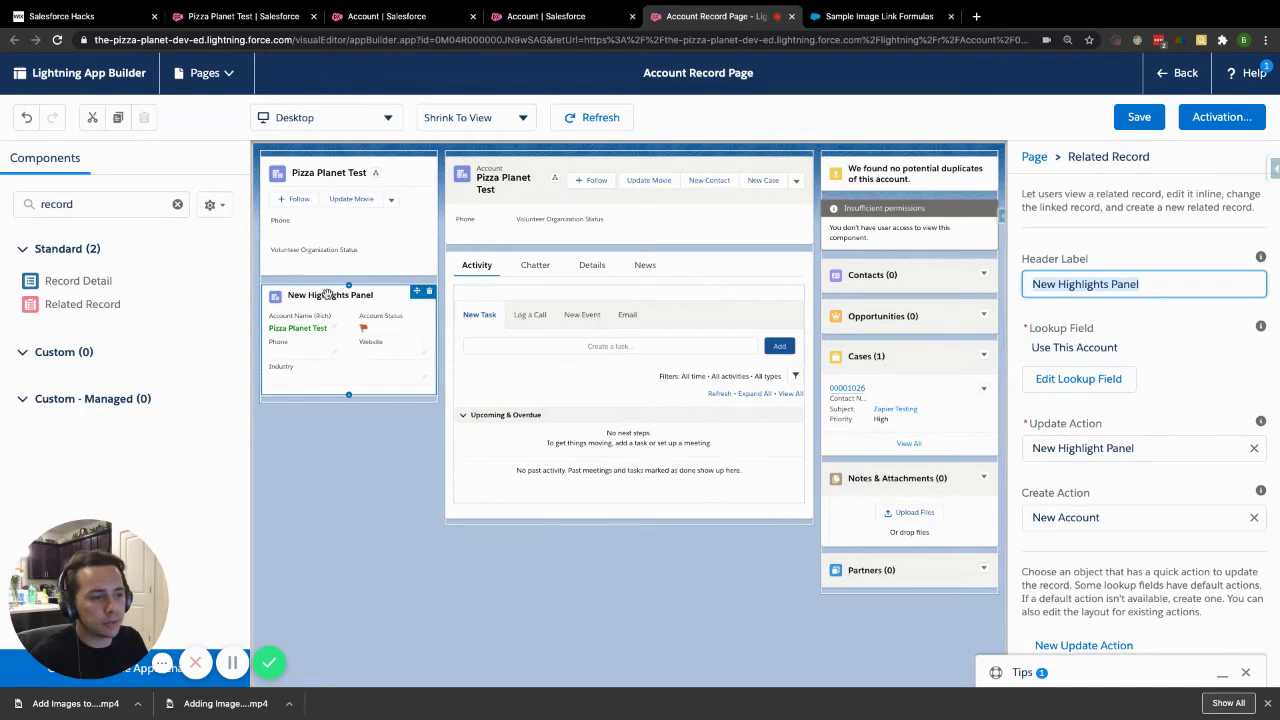
{"action": "left_click", "coordinate": [1142, 329]}
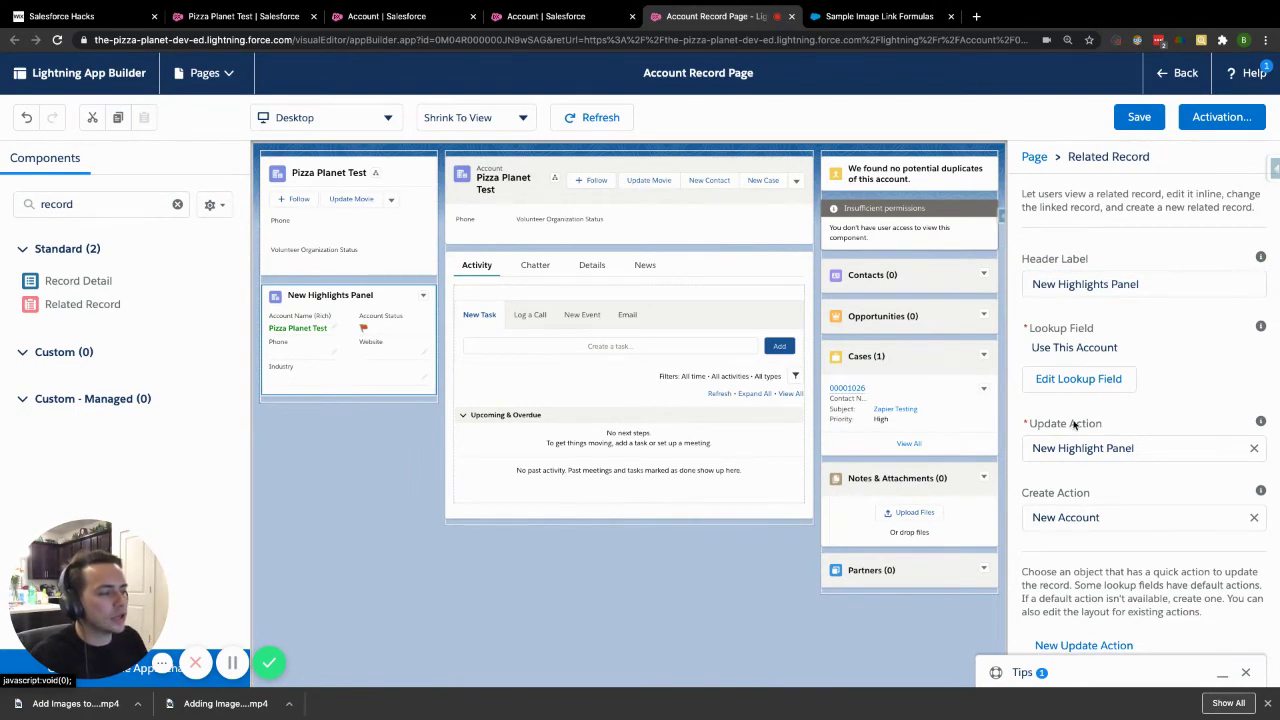
Keep New Highlight Panel as the Update Action and save the Account Record Page.
{"action": "left_click", "coordinate": [1145, 451]}
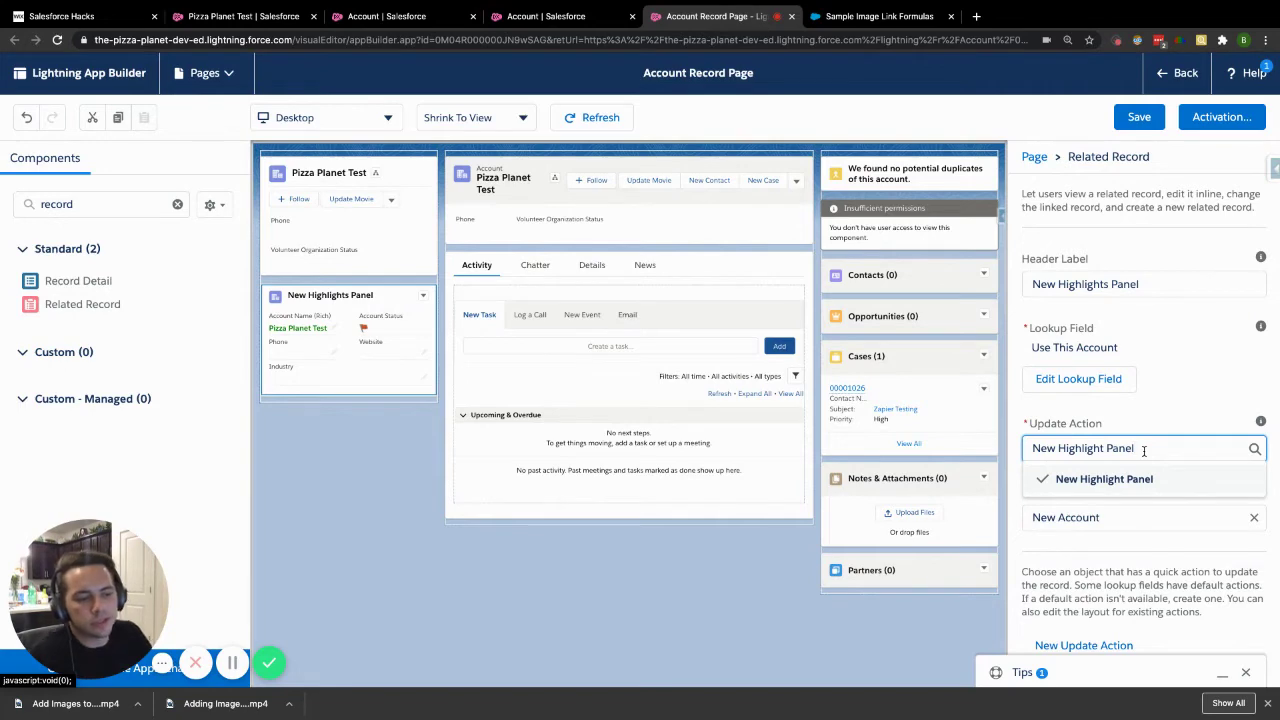
{"action": "left_click", "coordinate": [1120, 484]}
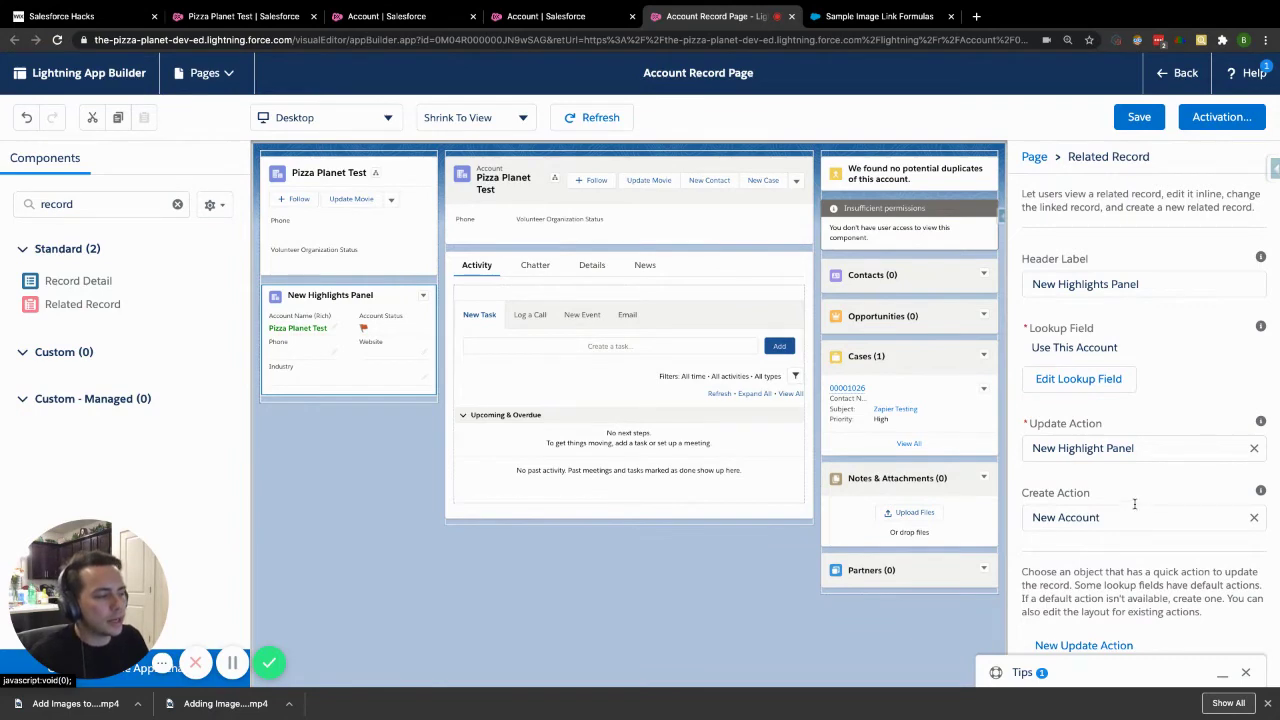
{"action": "left_click", "coordinate": [1139, 117]}
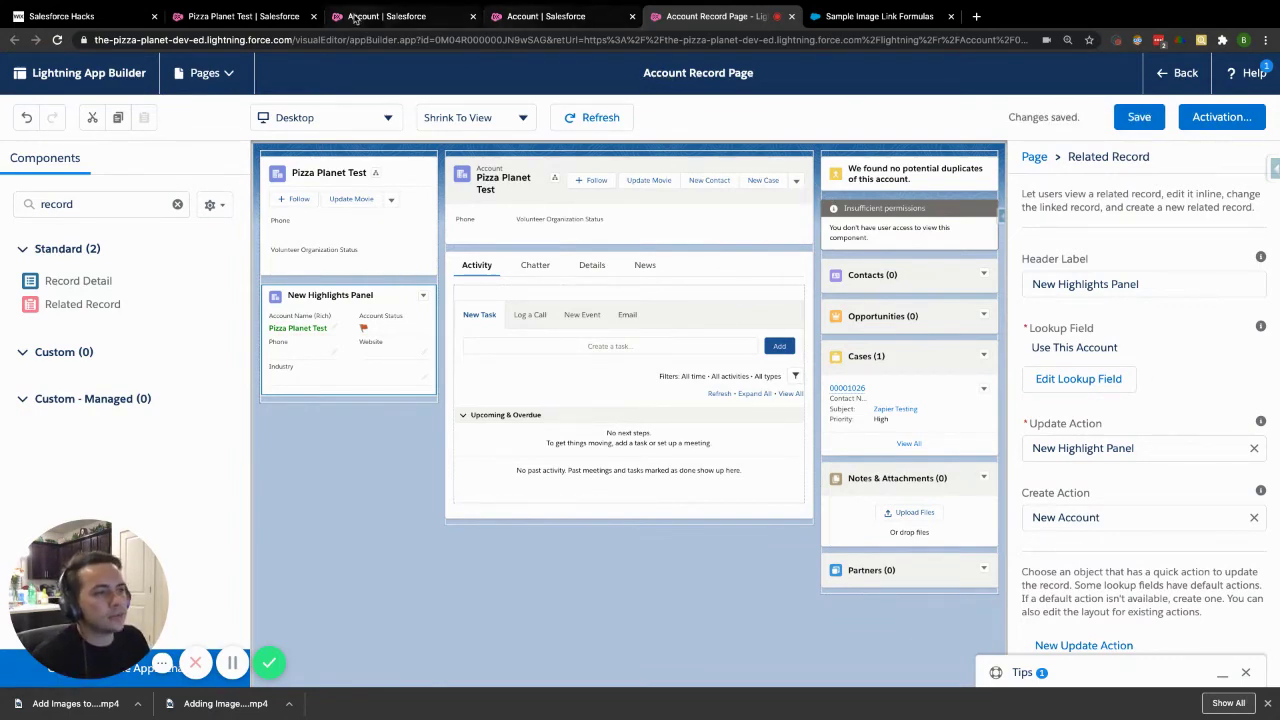
Return to the Pizza Planet Test account record tab.
{"action": "left_click", "coordinate": [400, 16]}
{"action": "left_click", "coordinate": [262, 17]}
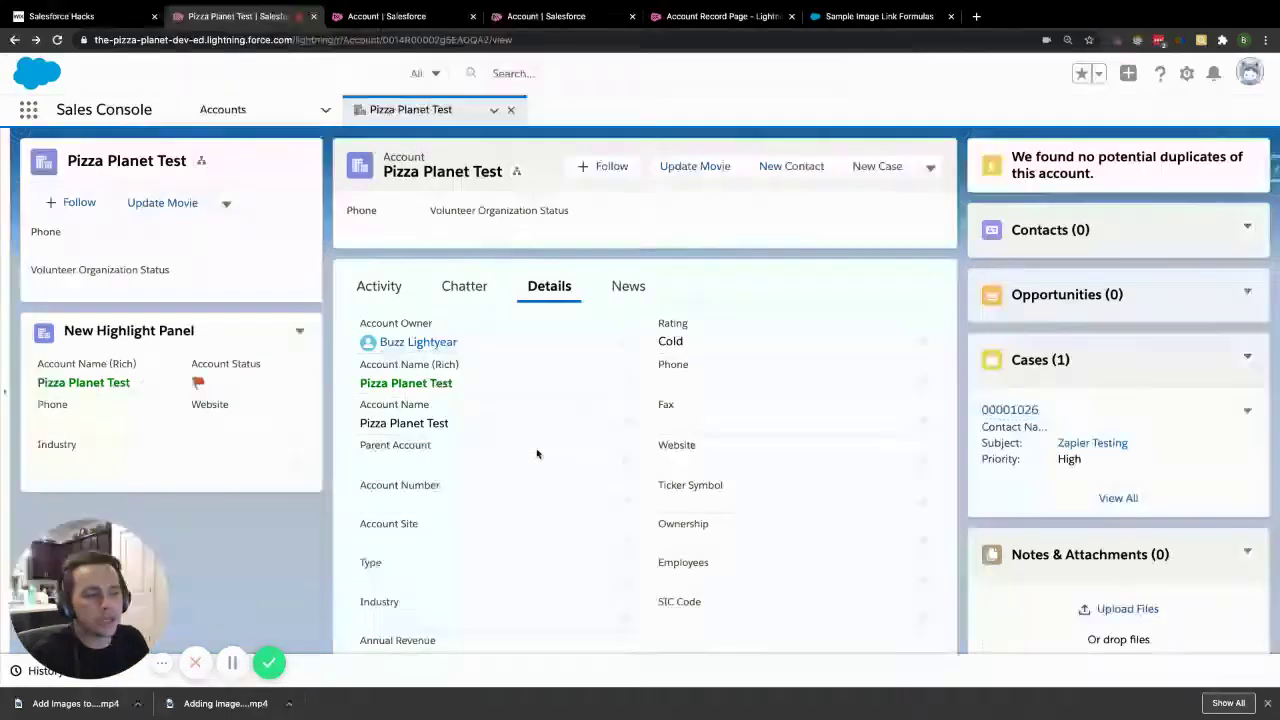
{"action": "scroll", "coordinate": [537, 449], "scroll_direction": "down", "scroll_amount": 1}
{"action": "scroll", "coordinate": [533, 330], "scroll_direction": "up", "scroll_amount": 1}
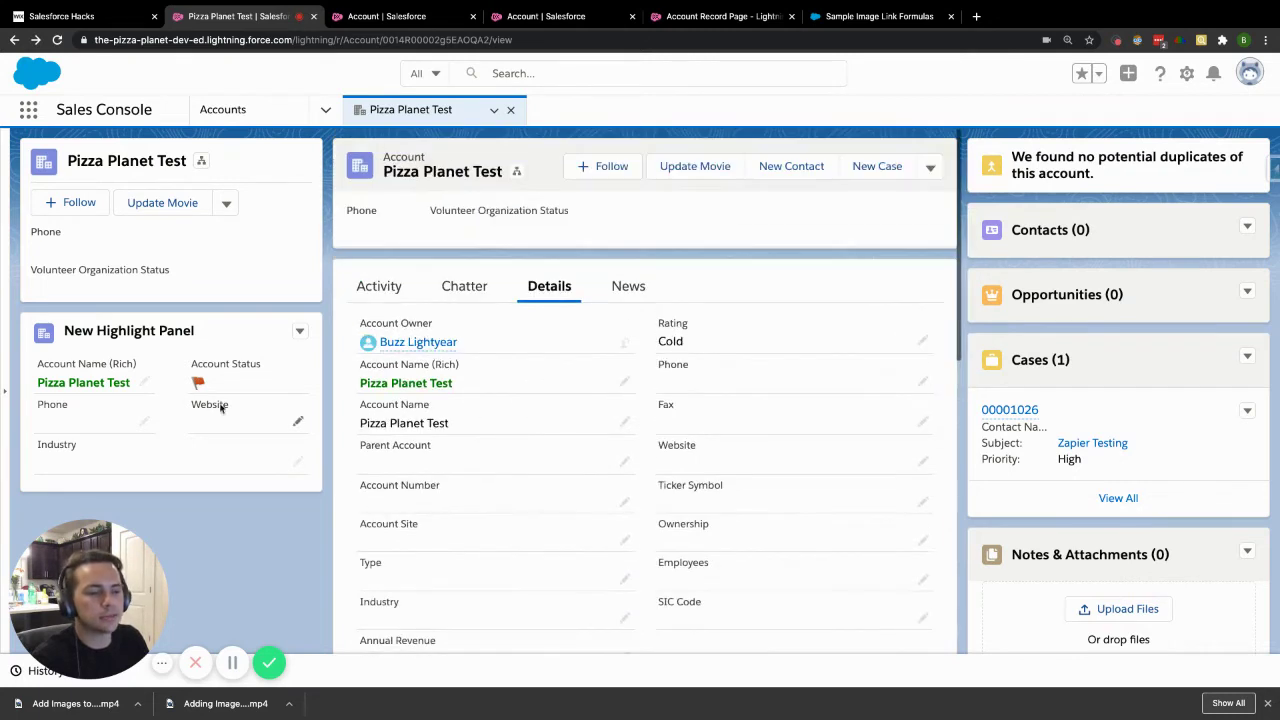